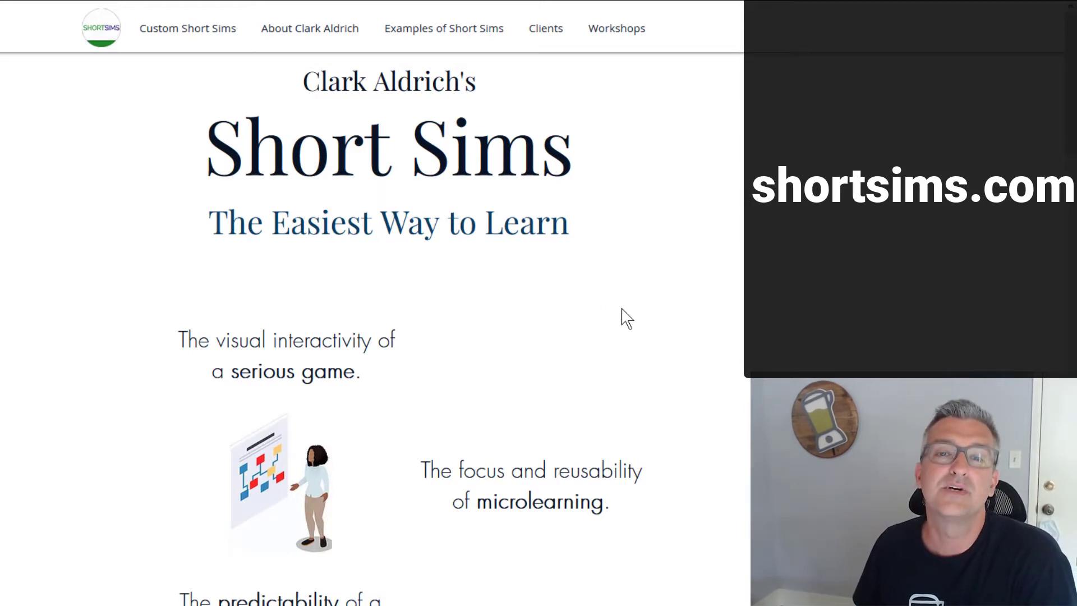
- Scroll the Short Sims home page down to the 'Short Sims are online scenarios…' paragraph beside the CEO example
{"action": "scroll", "coordinate": [627, 319], "scroll_direction": "down", "scroll_amount": 1}
{"action": "scroll", "coordinate": [628, 319], "scroll_direction": "down", "scroll_amount": 2}
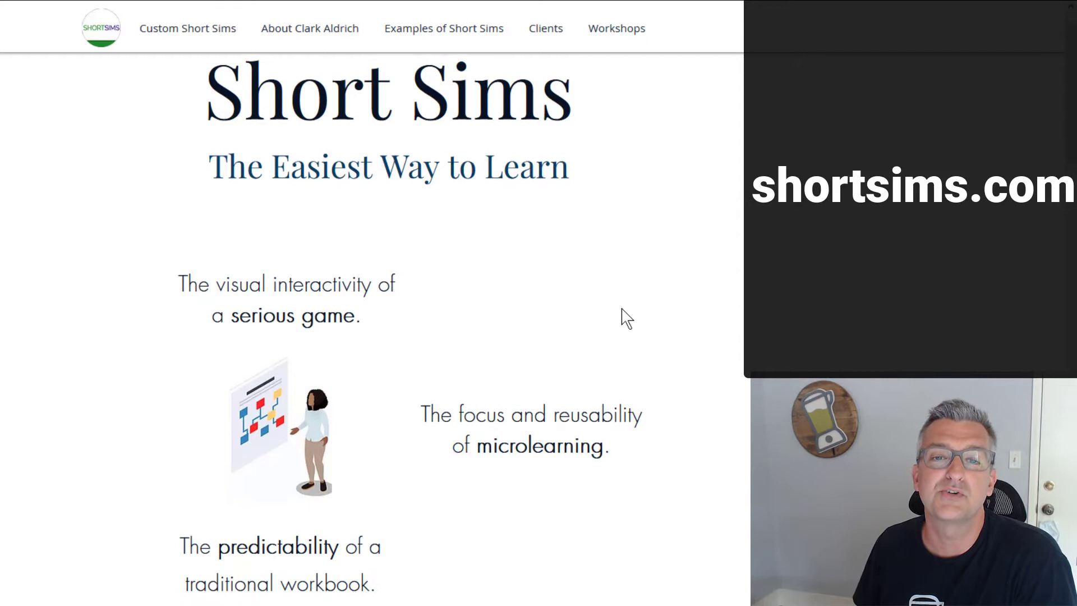
{"action": "scroll", "coordinate": [628, 319], "scroll_direction": "down", "scroll_amount": 2}
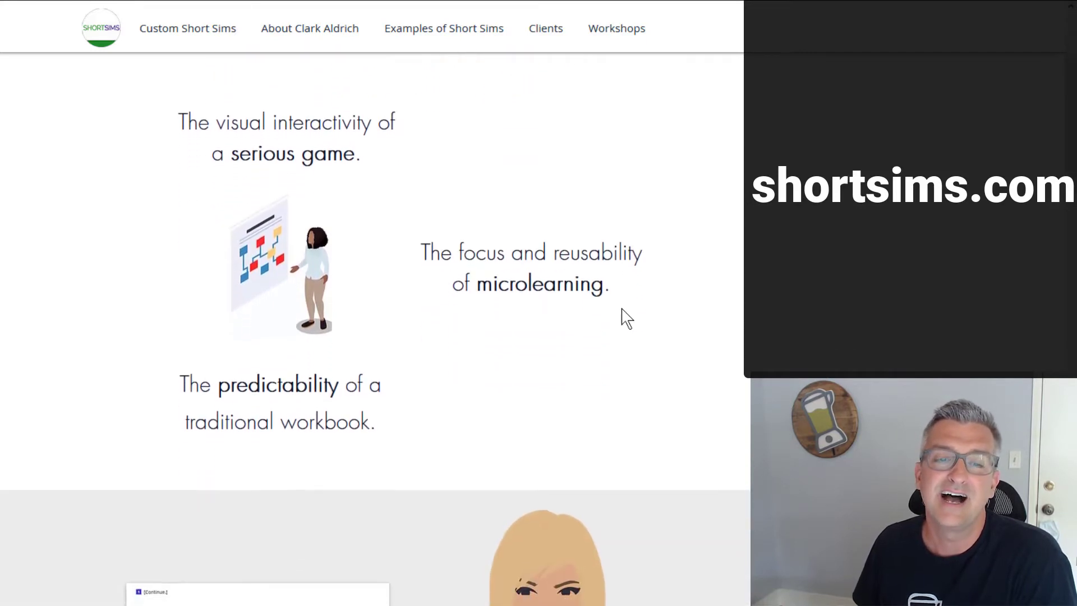
{"action": "scroll", "coordinate": [627, 319], "scroll_direction": "down", "scroll_amount": 3}
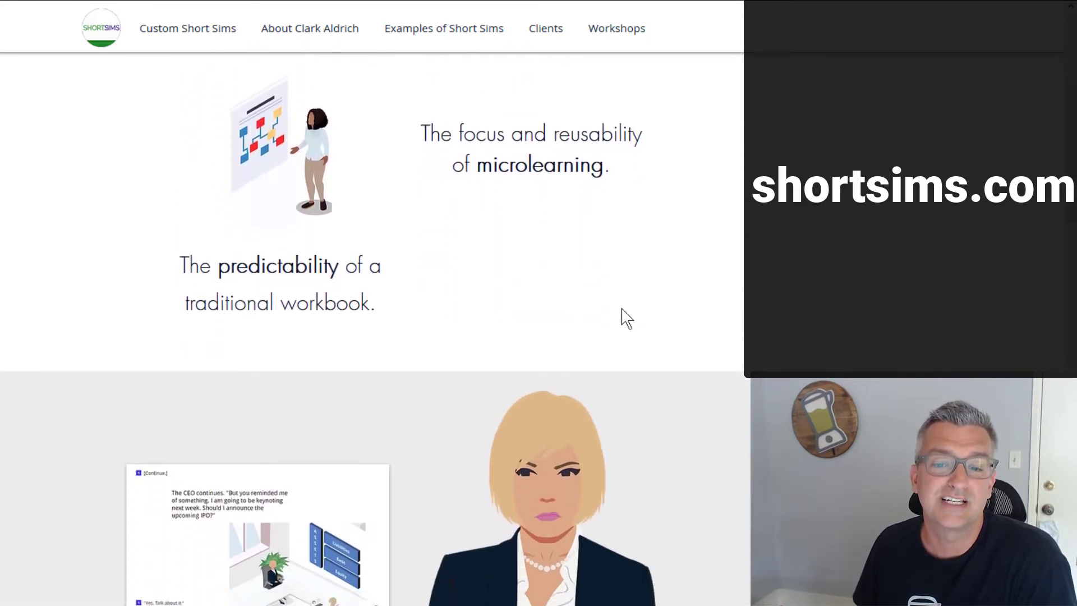
{"action": "scroll", "coordinate": [627, 319], "scroll_direction": "down", "scroll_amount": 1}
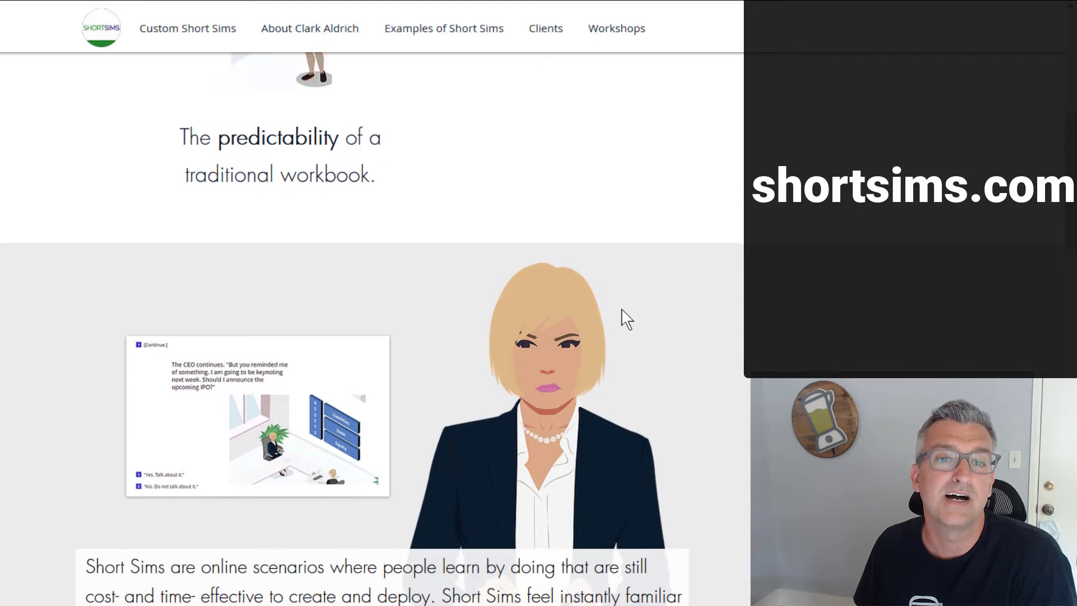
{"action": "scroll", "coordinate": [627, 319], "scroll_direction": "down", "scroll_amount": 1}
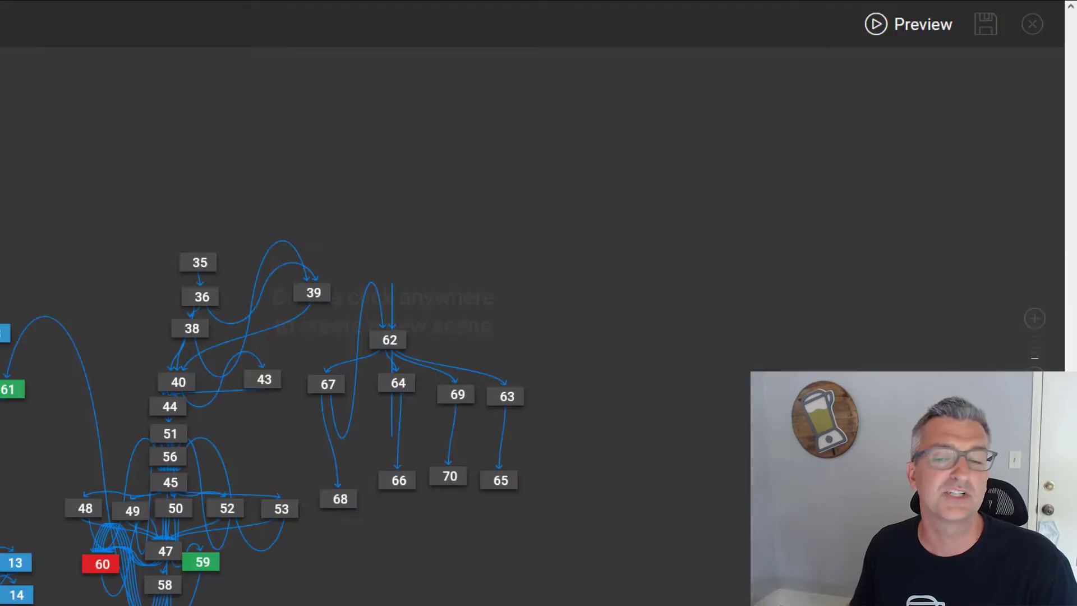
- Review scene 62's question on which authoring tool to choose, then close it
{"action": "left_click", "coordinate": [391, 349]}
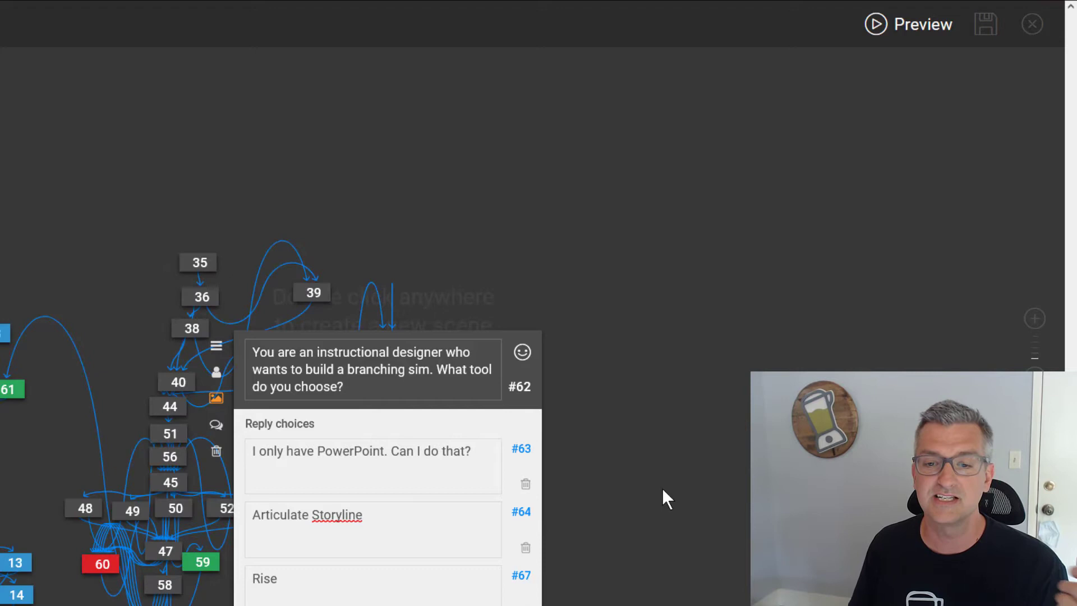
{"action": "left_click", "coordinate": [650, 393]}
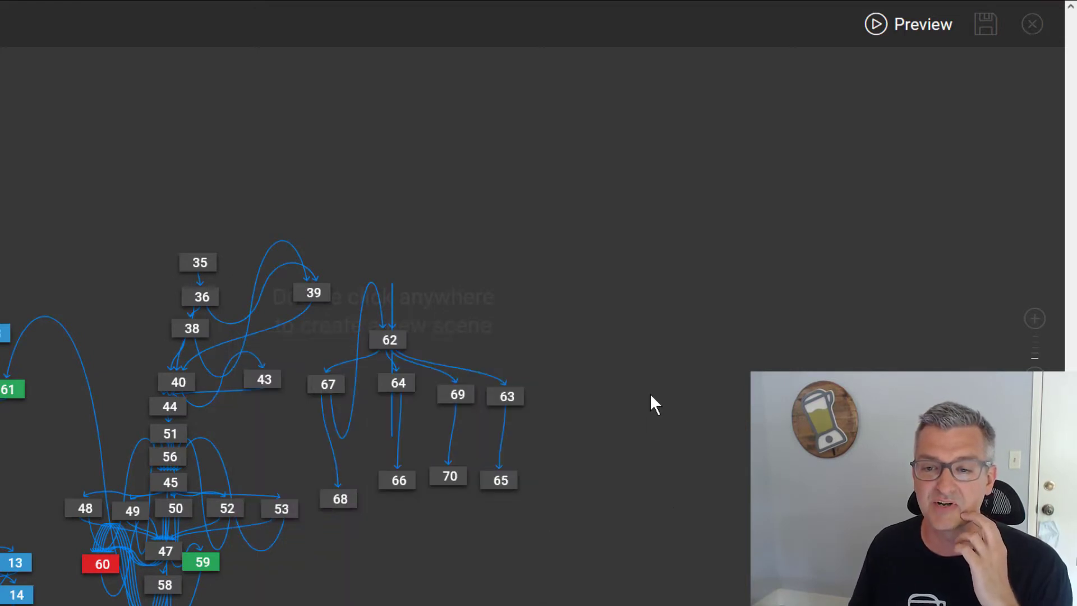
- Create scene 71 asking 'What do you choose?' with replies 'Choice 1' and 'Choice 2'
{"action": "double_click", "coordinate": [649, 393]}
{"action": "left_click", "coordinate": [649, 397]}
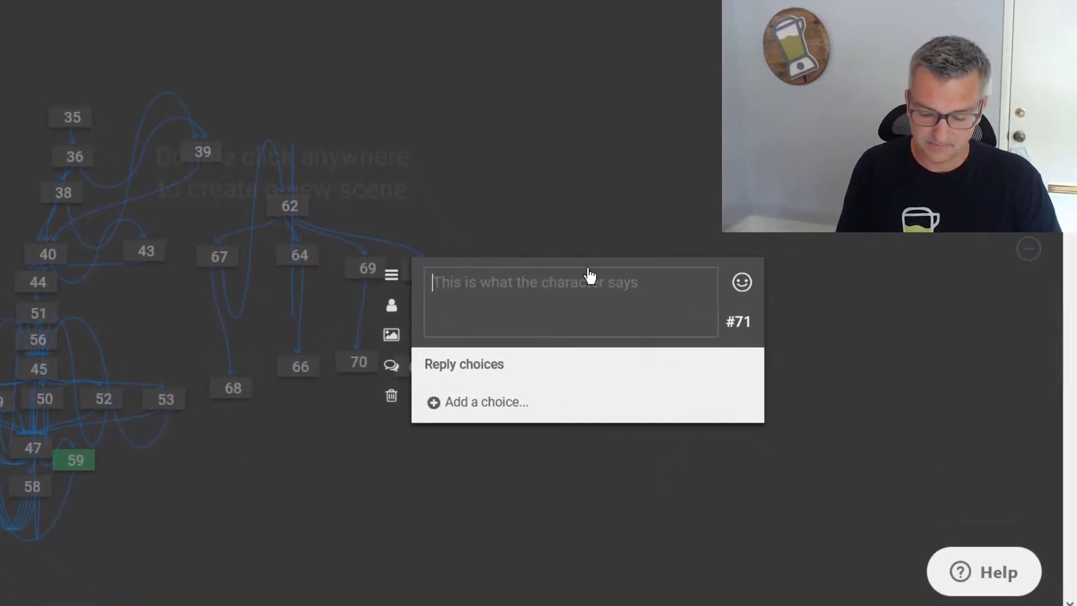
{"action": "type", "text": "What do yo"}
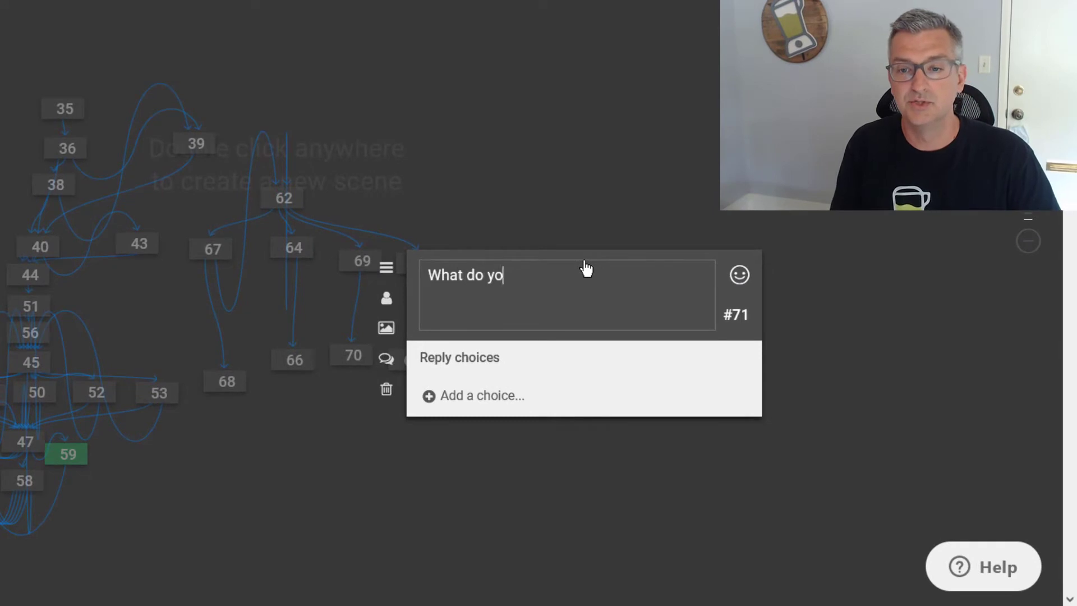
{"action": "type", "text": "u choose?"}
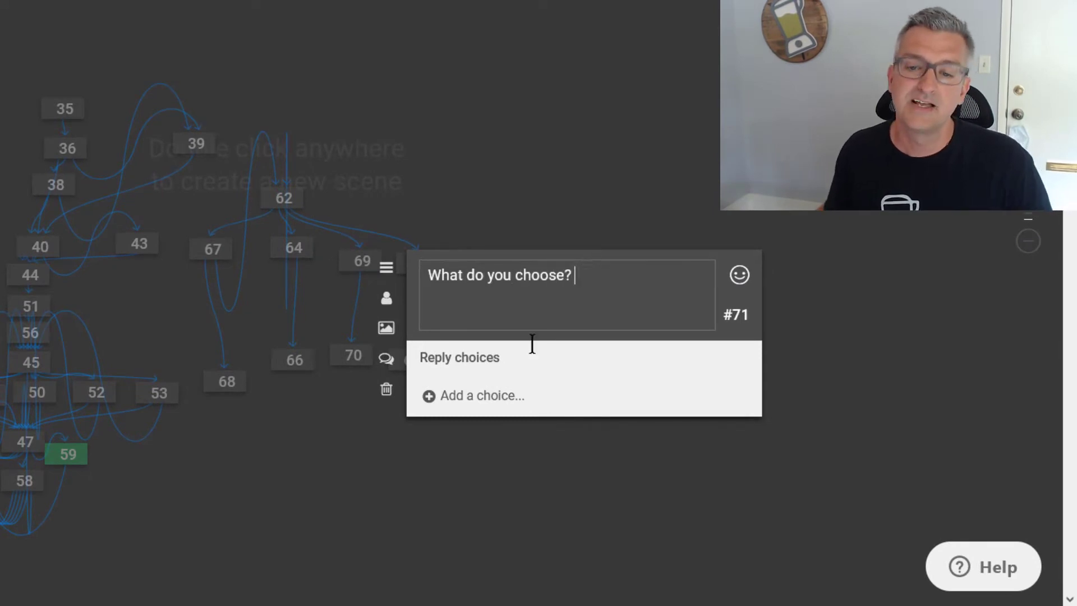
{"action": "left_click", "coordinate": [483, 395]}
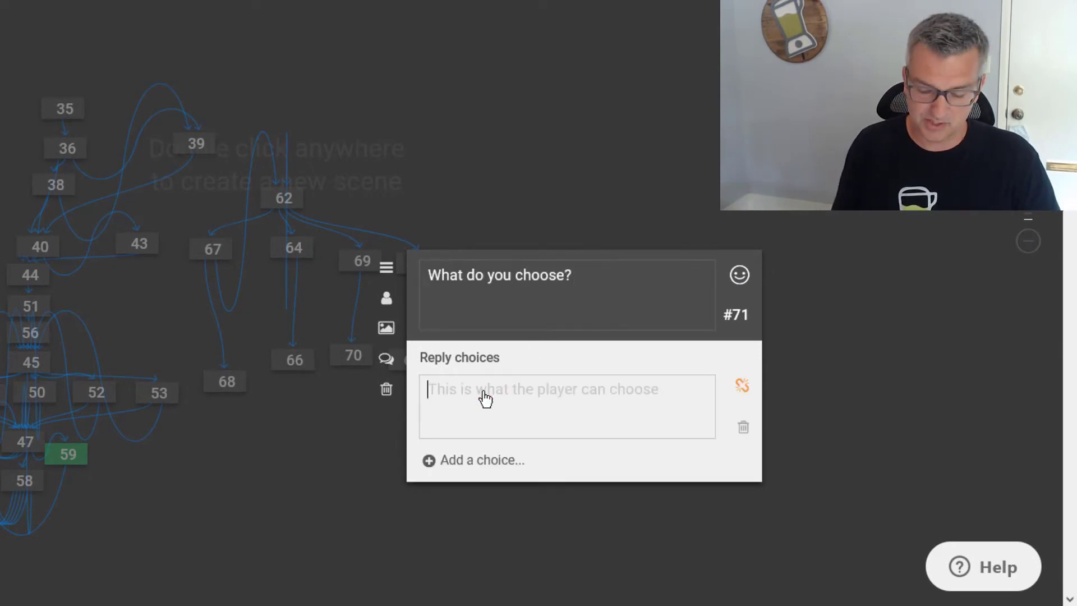
{"action": "type", "text": "Choice 1"}
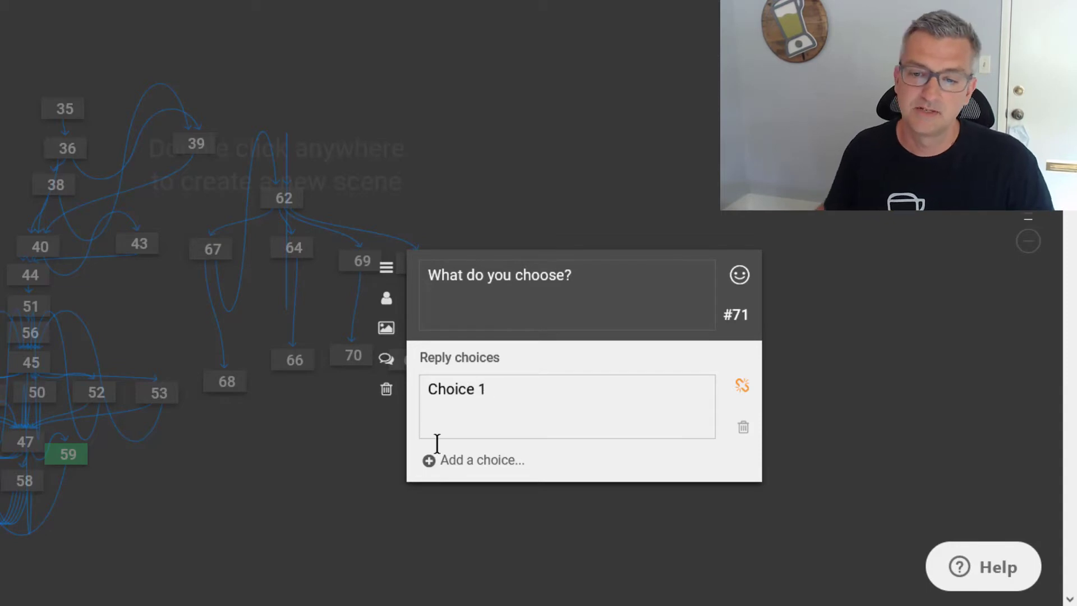
{"action": "left_click", "coordinate": [470, 461]}
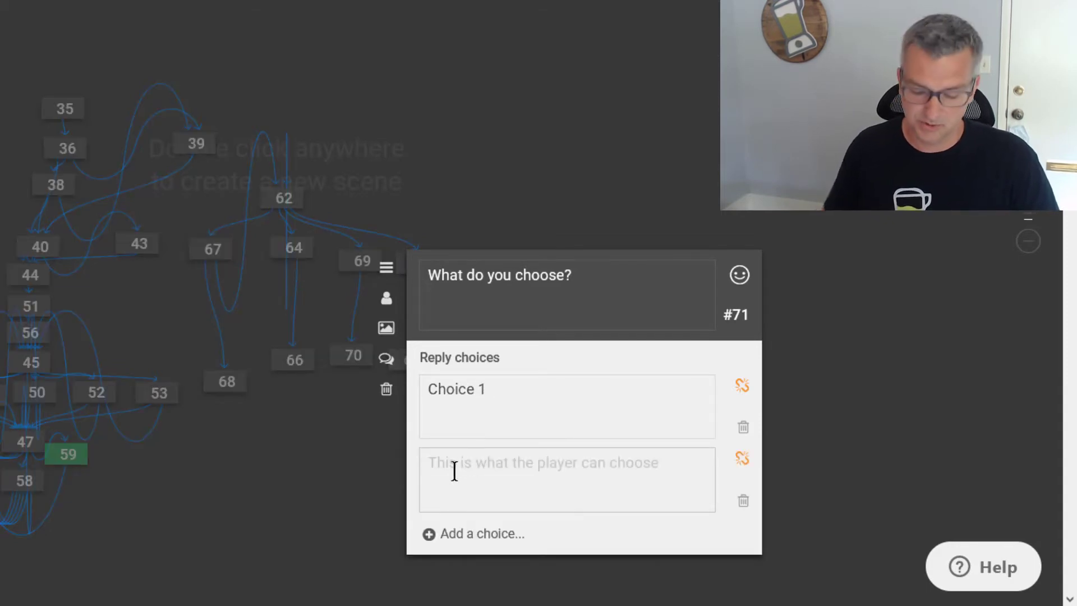
{"action": "type", "text": "Choice 2"}
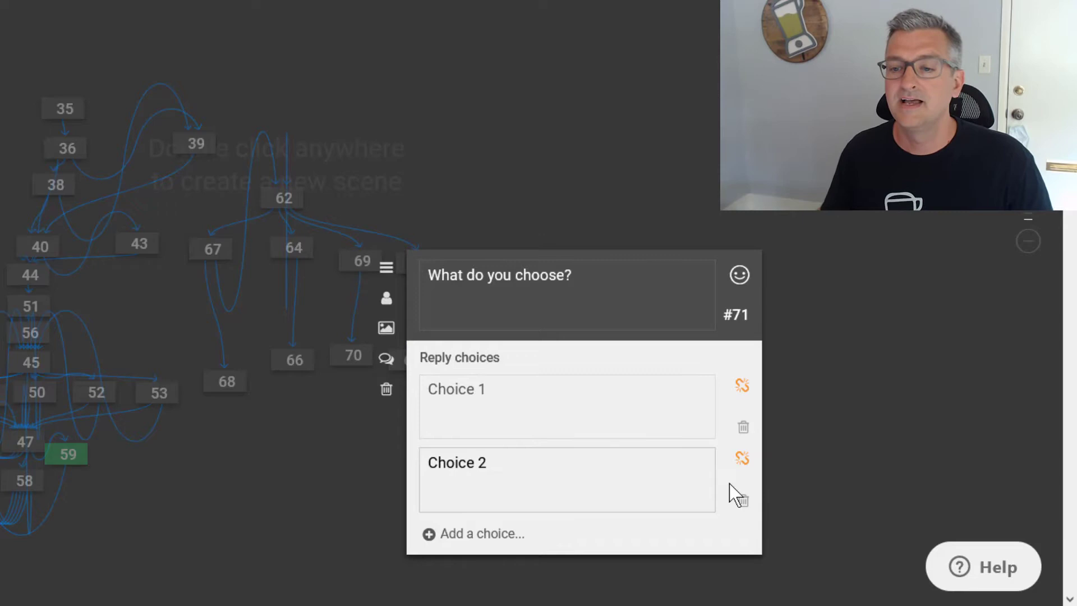
- Link Choice 1 and Choice 2 to new scenes 72 and 73, placed side by side under 71
{"action": "left_click_drag", "start_coordinate": [743, 386], "coordinate": [822, 395]}
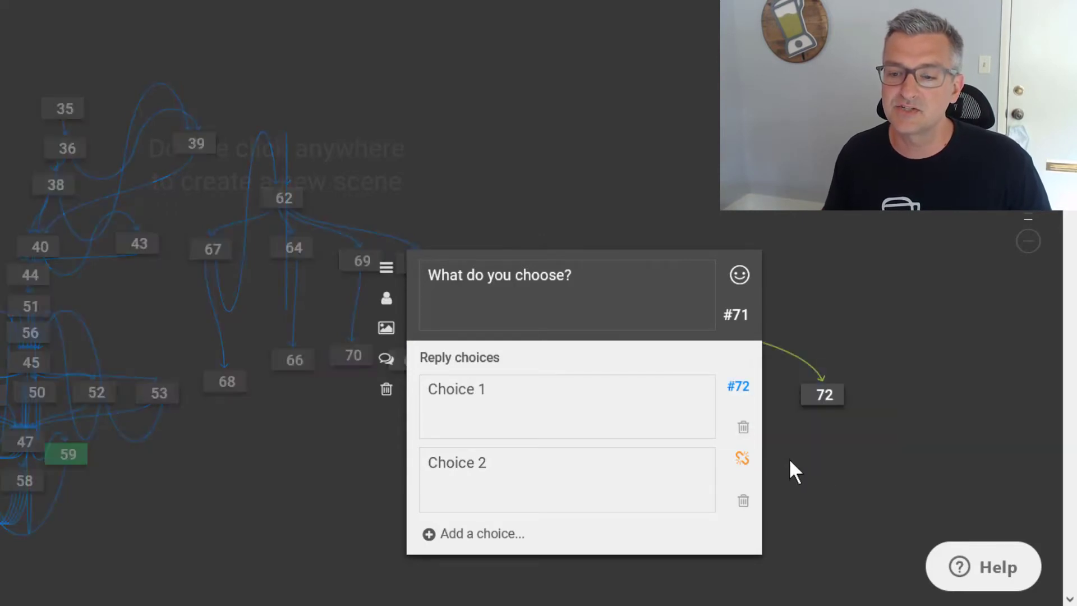
{"action": "left_click_drag", "start_coordinate": [742, 459], "coordinate": [824, 466]}
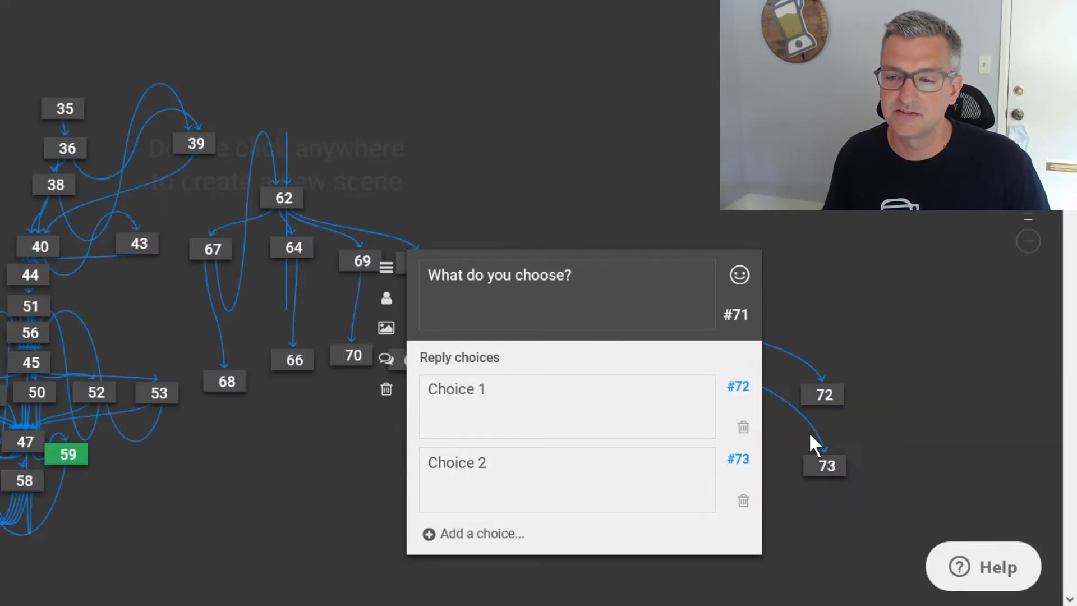
{"action": "left_click", "coordinate": [912, 457]}
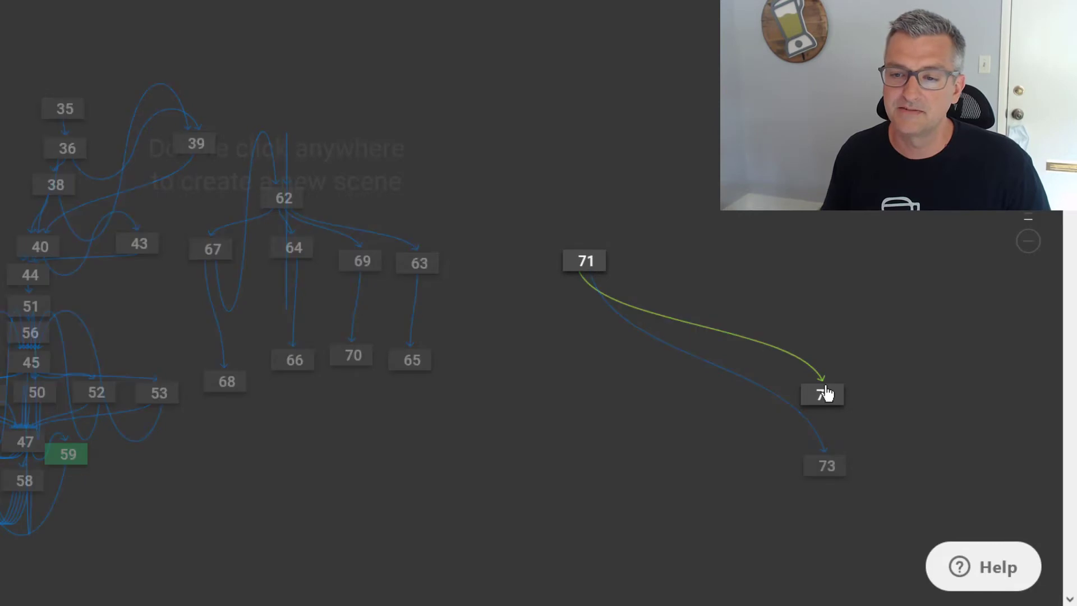
{"action": "left_click_drag", "start_coordinate": [824, 392], "coordinate": [629, 304]}
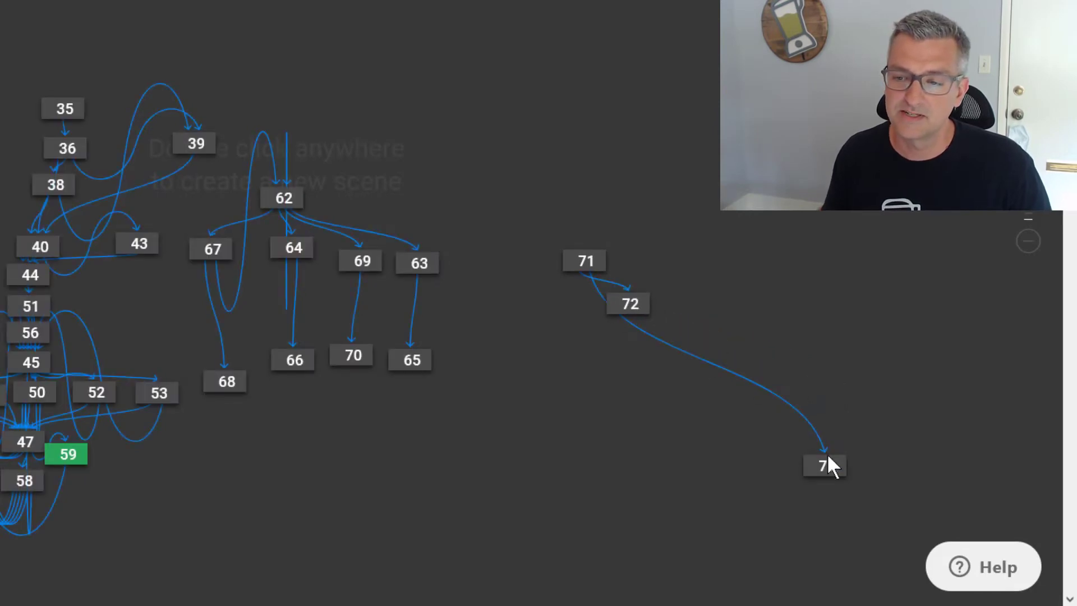
{"action": "left_click_drag", "start_coordinate": [822, 466], "coordinate": [559, 314]}
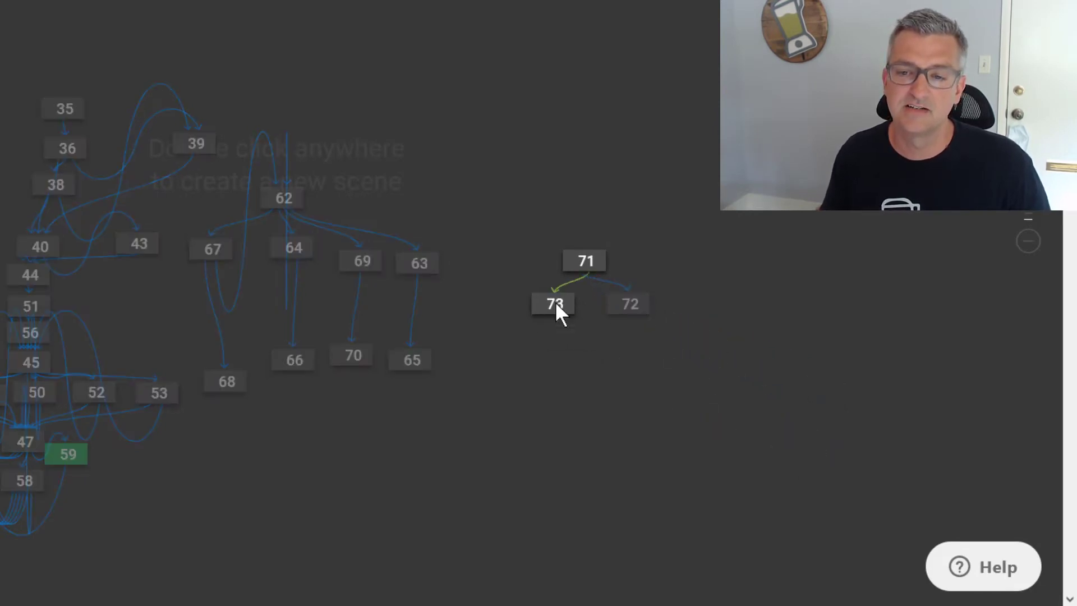
- Write 'Now we make another choice.' in scene 73, linking its 'continue.' reply to new scene 74
{"action": "left_click", "coordinate": [557, 306]}
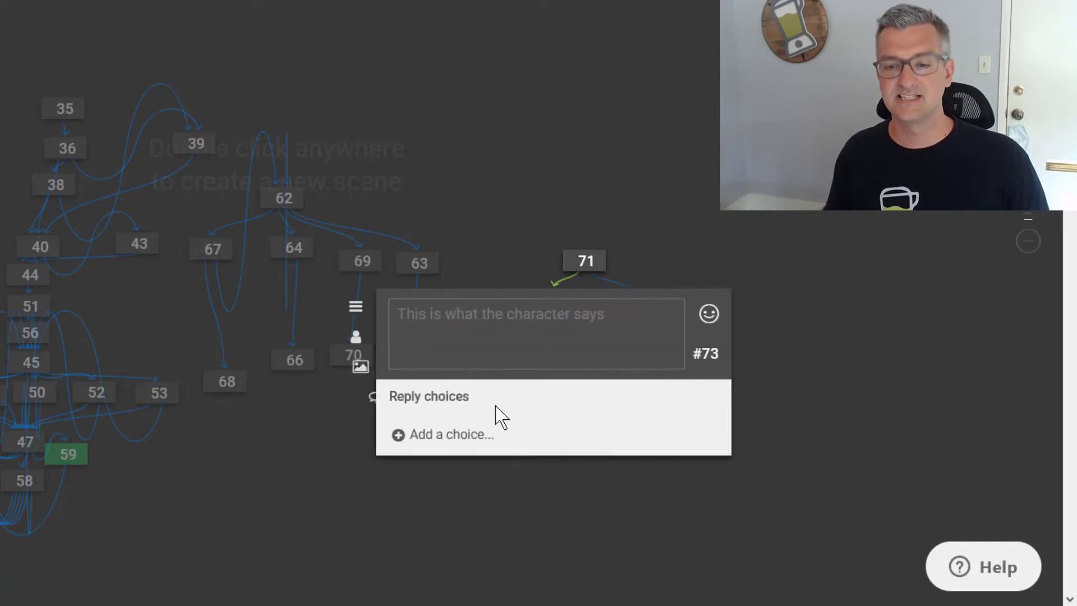
{"action": "left_click", "coordinate": [439, 314]}
{"action": "type", "text": "Now we ma"}
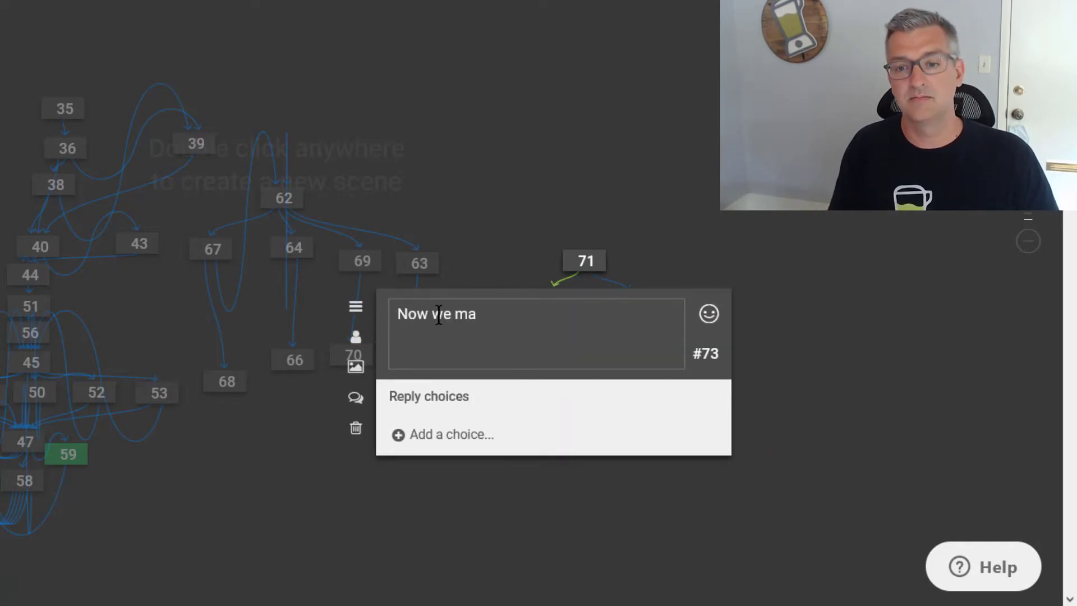
{"action": "type", "text": "ke another choice."}
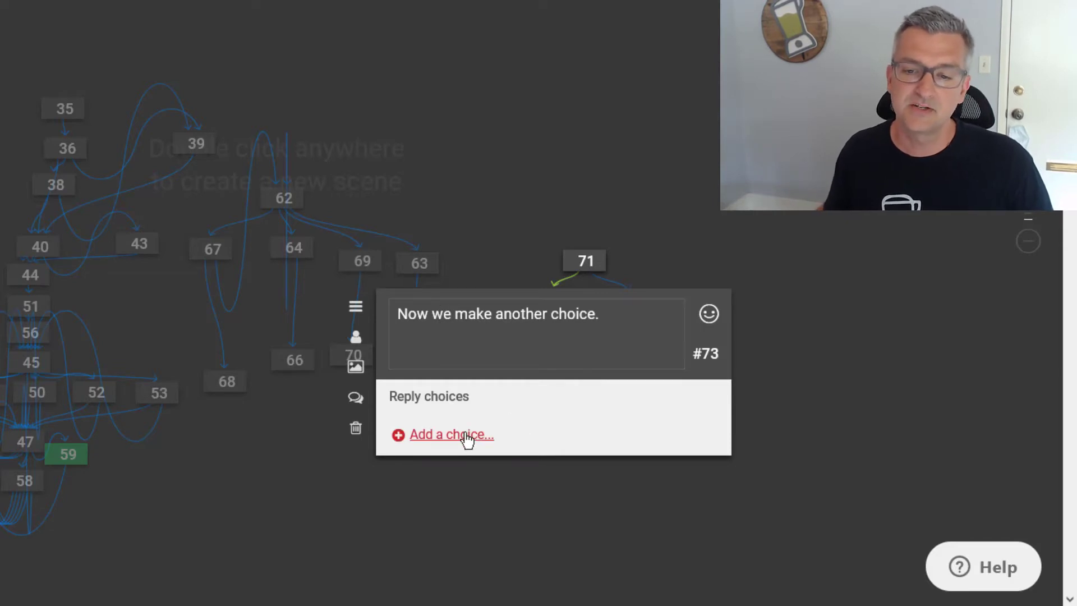
{"action": "left_click", "coordinate": [466, 436]}
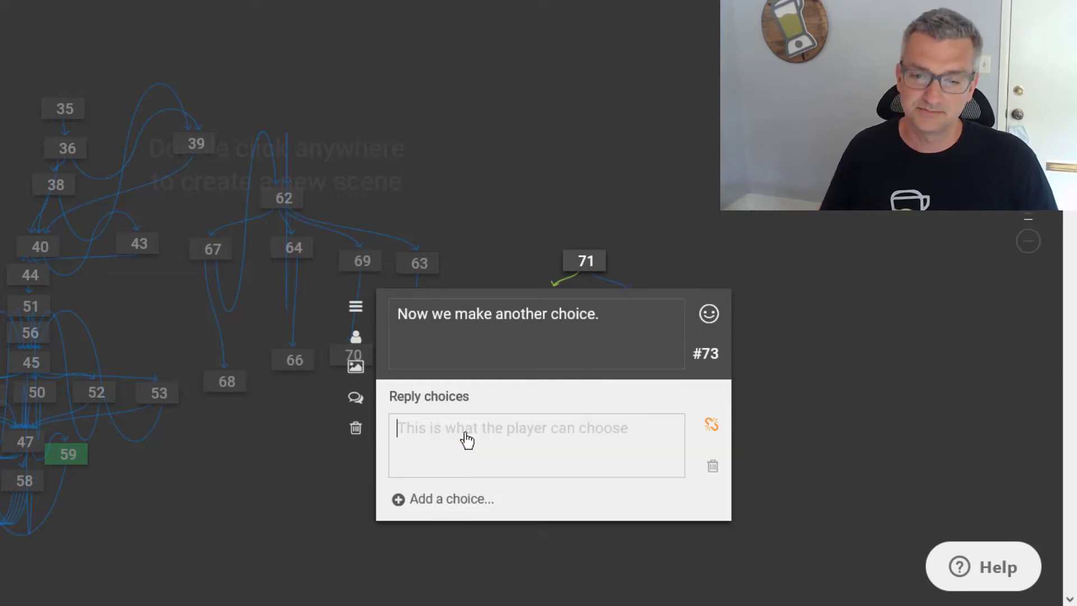
{"action": "type", "text": "continue."}
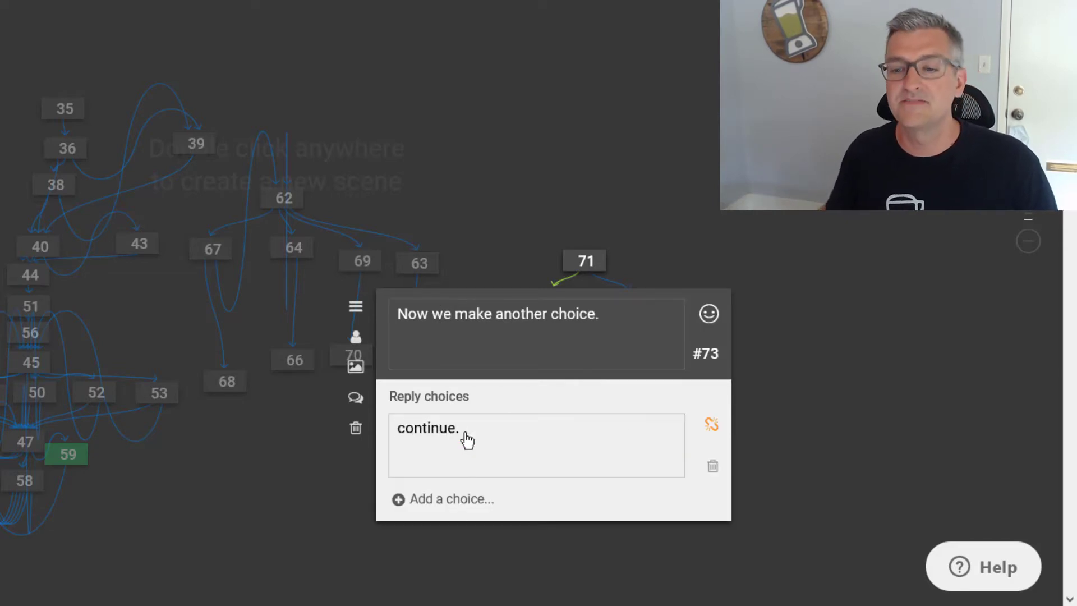
{"action": "left_click_drag", "start_coordinate": [711, 424], "coordinate": [530, 356]}
{"action": "left_click", "coordinate": [561, 569]}
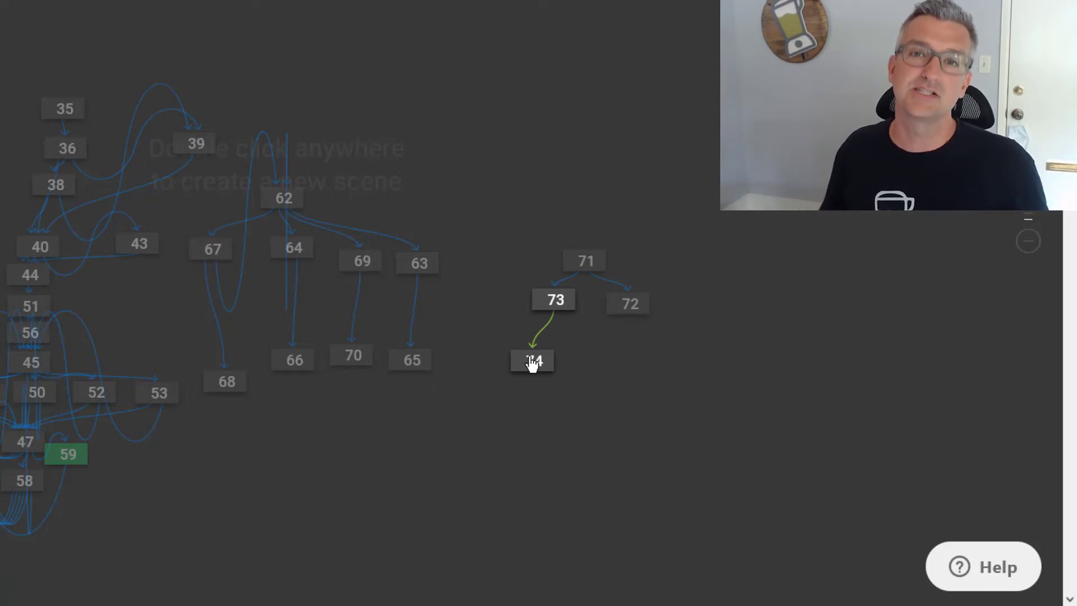
- Play the scenario from scene 62 and choose the Articulate Storyline answer
{"action": "left_click", "coordinate": [288, 203]}
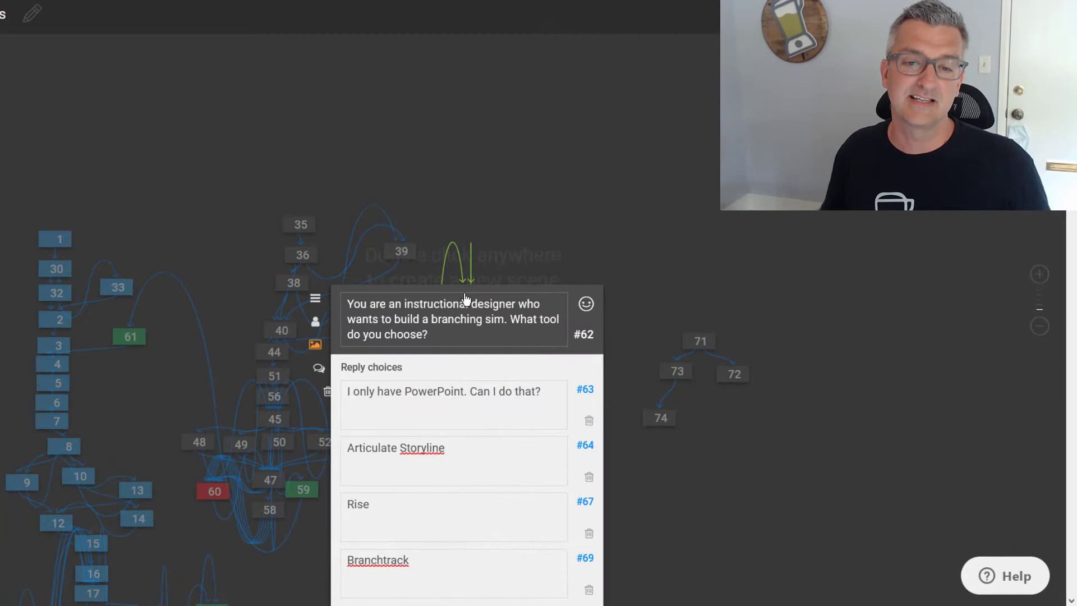
{"action": "left_click", "coordinate": [329, 306]}
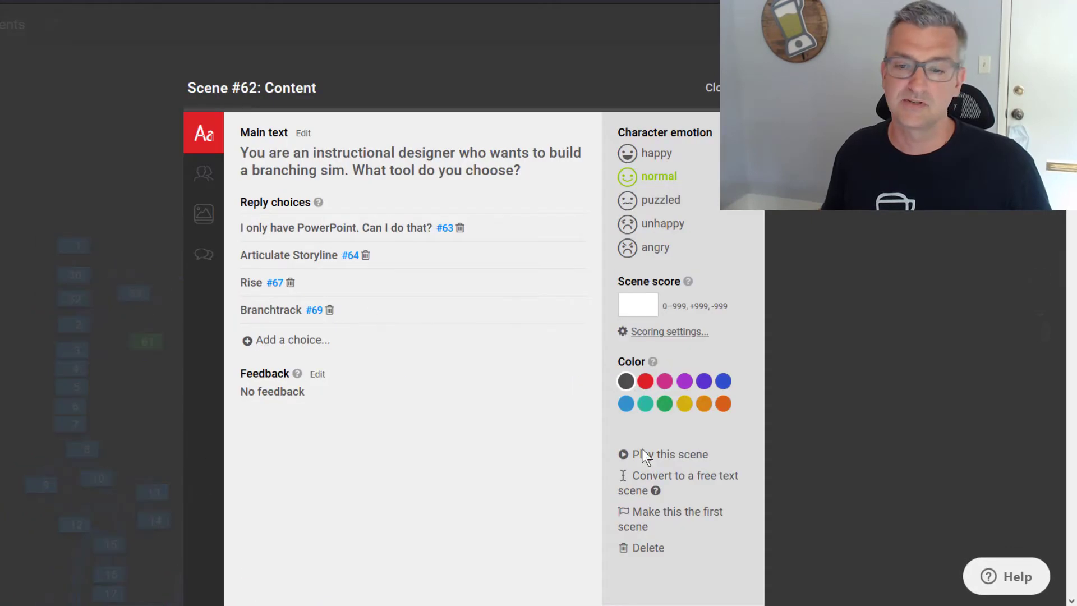
{"action": "left_click", "coordinate": [654, 457]}
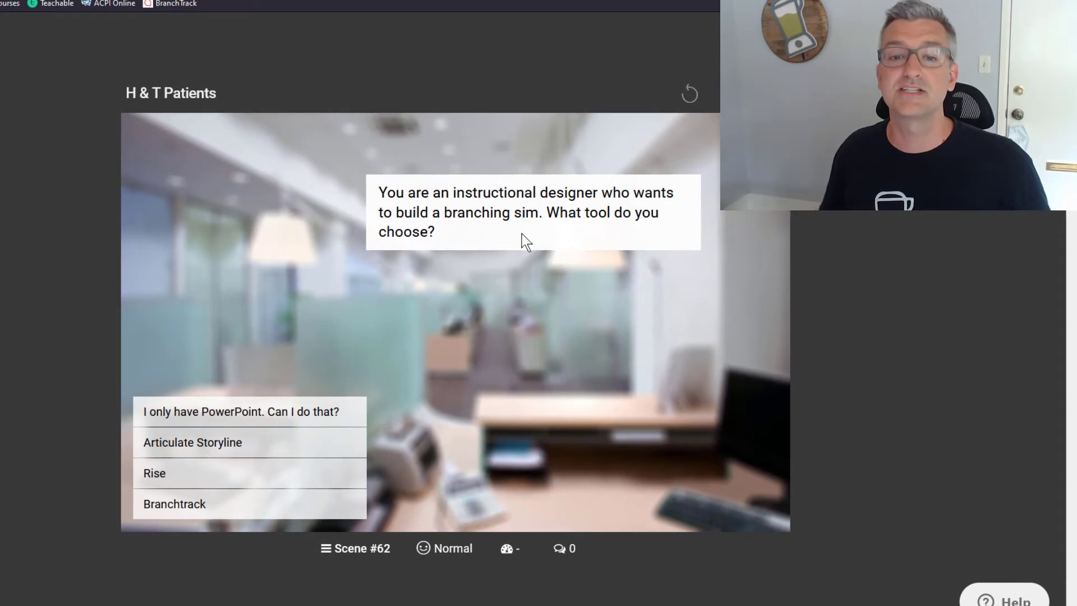
{"action": "left_click", "coordinate": [283, 442]}
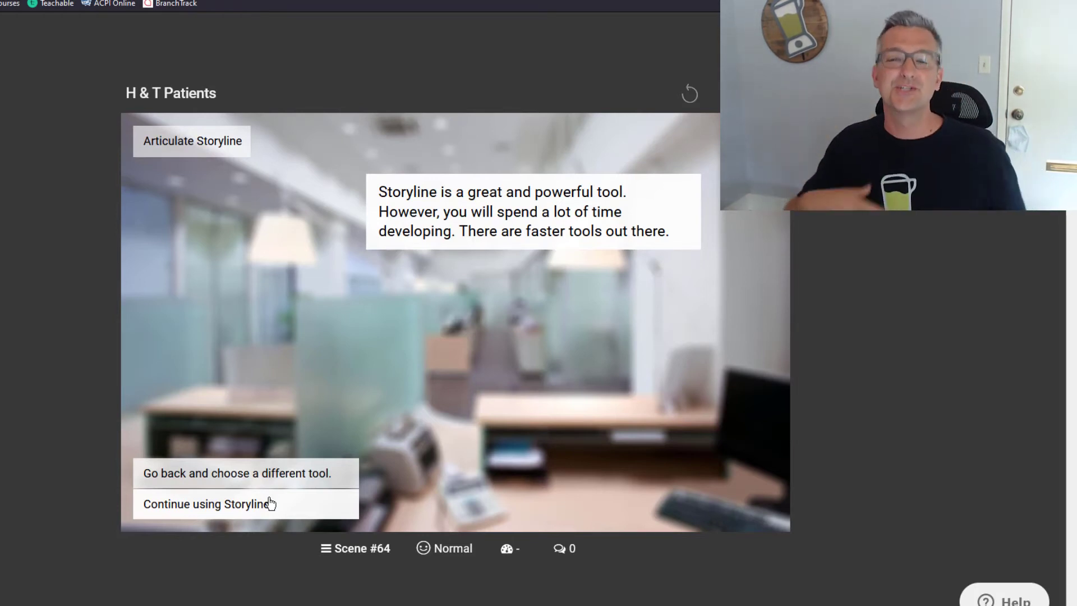
- Return to the tool question, choose the PowerPoint answer, then go back from its feedback
{"action": "left_click", "coordinate": [280, 476]}
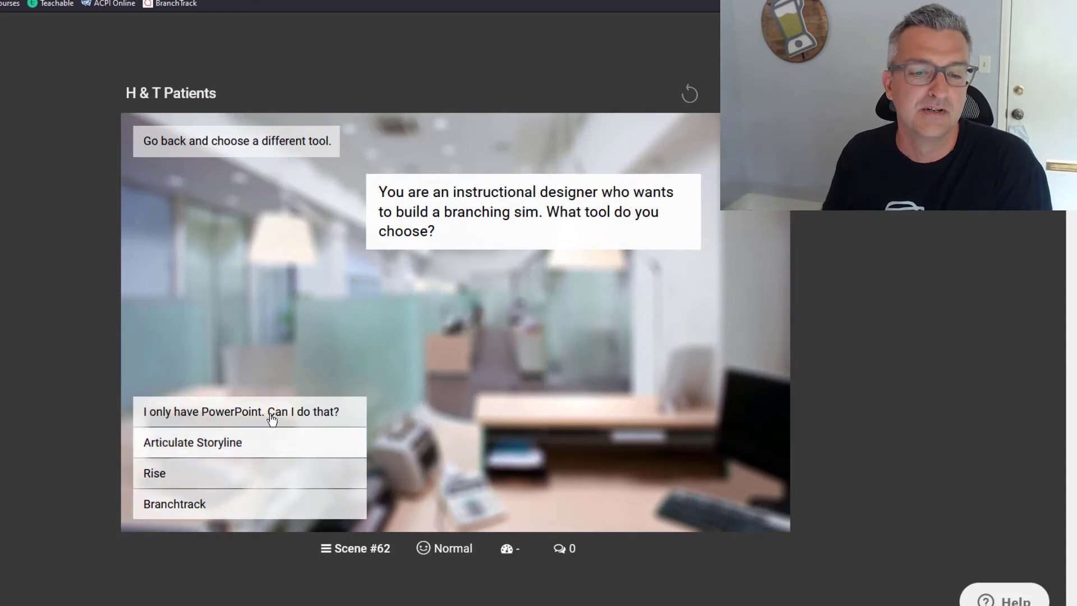
{"action": "left_click", "coordinate": [272, 408]}
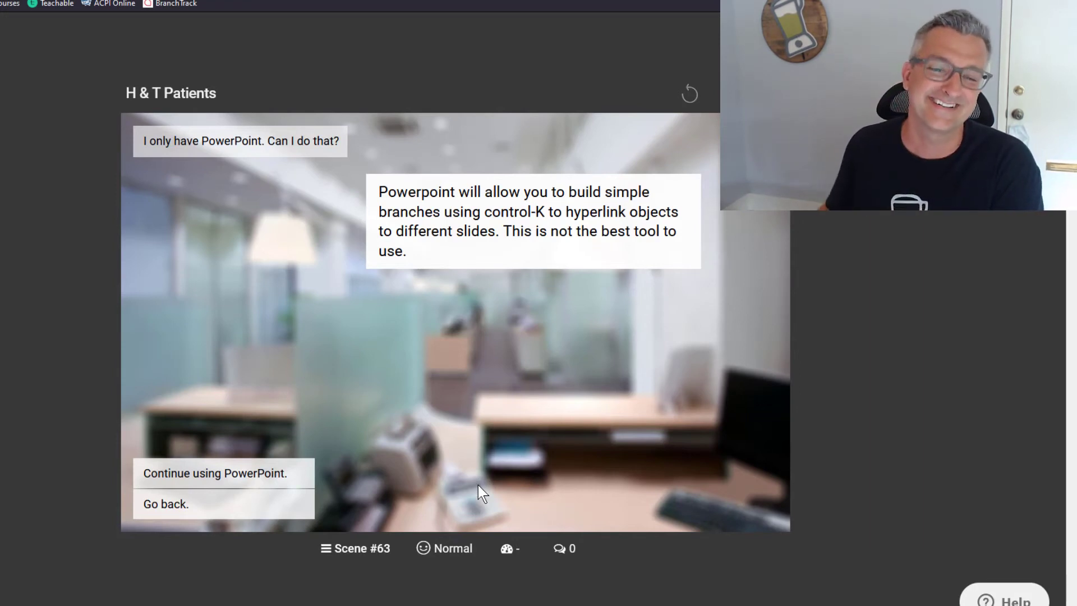
{"action": "left_click", "coordinate": [180, 508]}
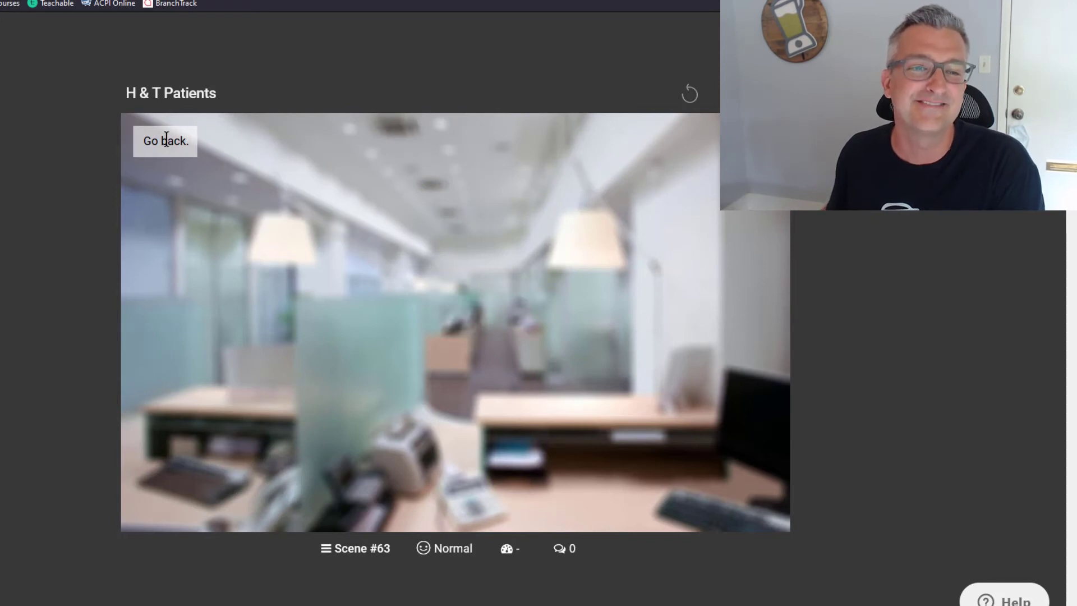
- Close the player and replay the scenario from scene 62
{"action": "left_click", "coordinate": [771, 93]}
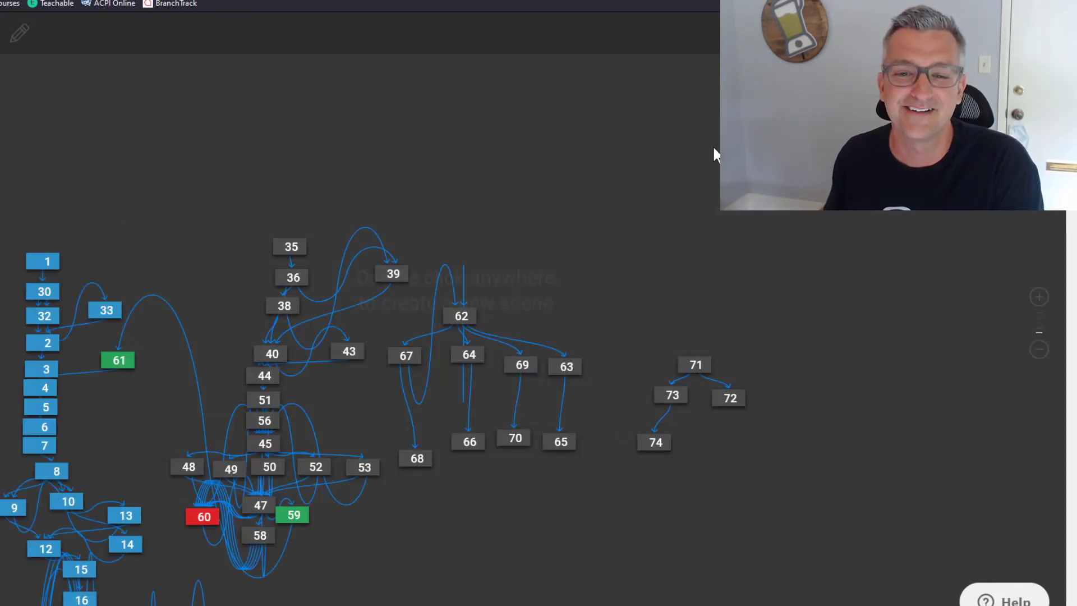
{"action": "left_click", "coordinate": [461, 317]}
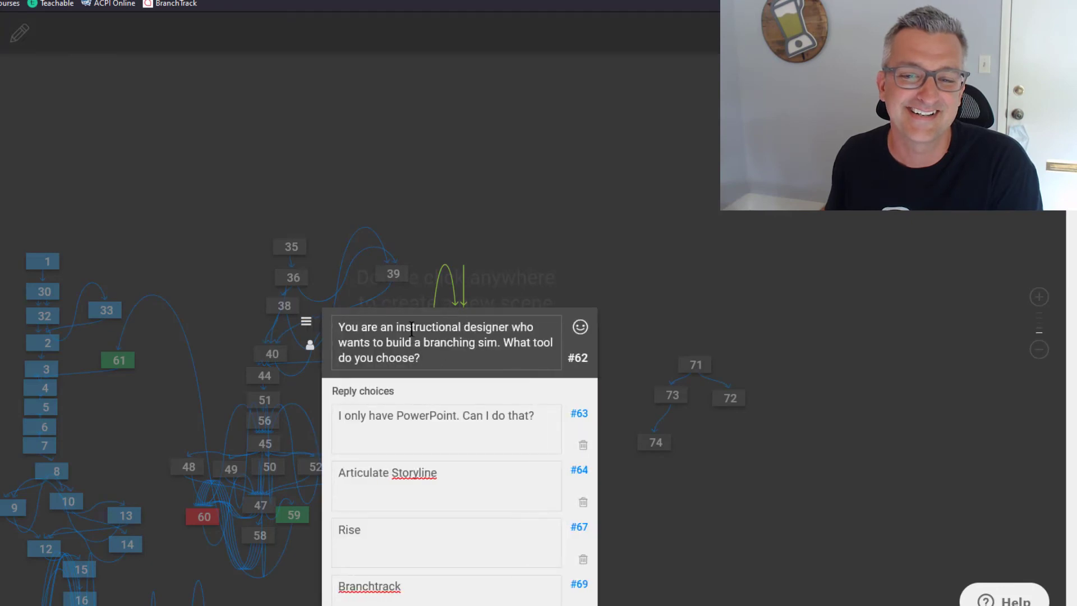
{"action": "left_click", "coordinate": [306, 321]}
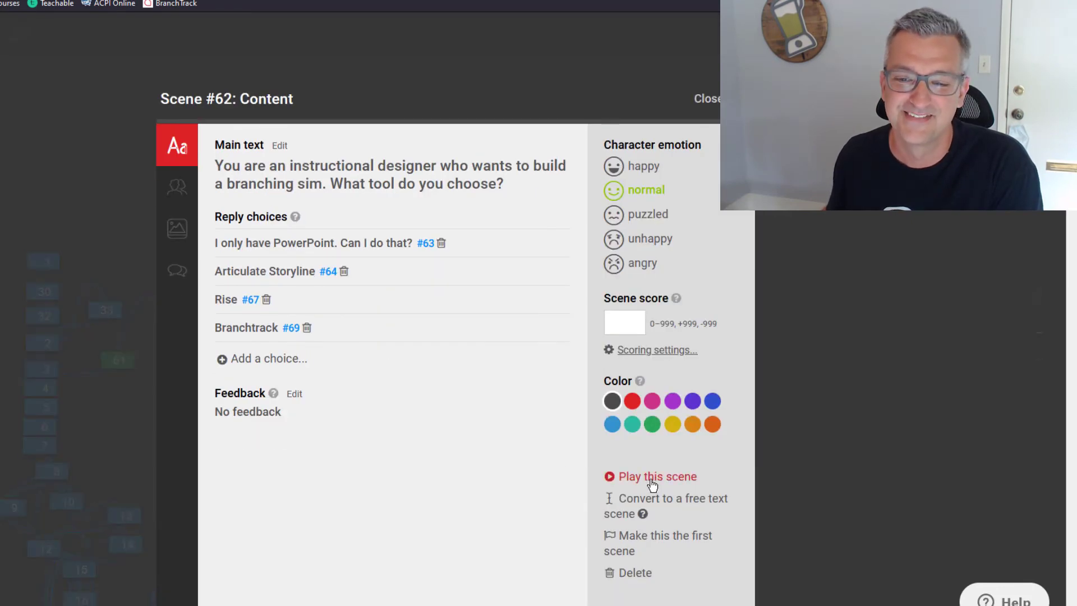
{"action": "left_click", "coordinate": [653, 481]}
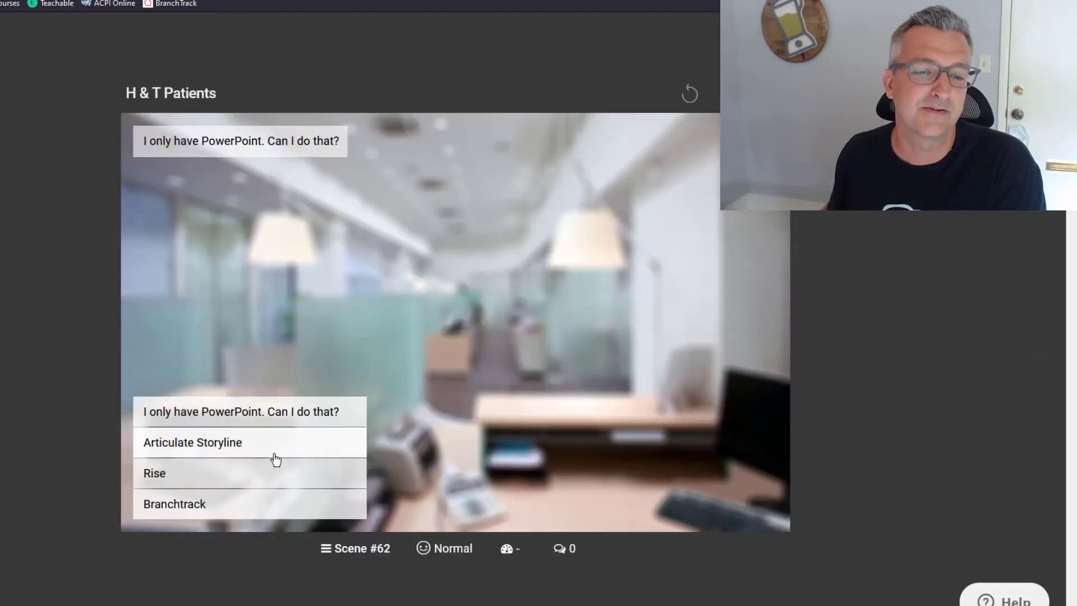
- Try Articulate Storyline, go back, then pick Branchtrack and 'Use Branchtrack.' to reach scene 70
{"action": "left_click", "coordinate": [276, 459]}
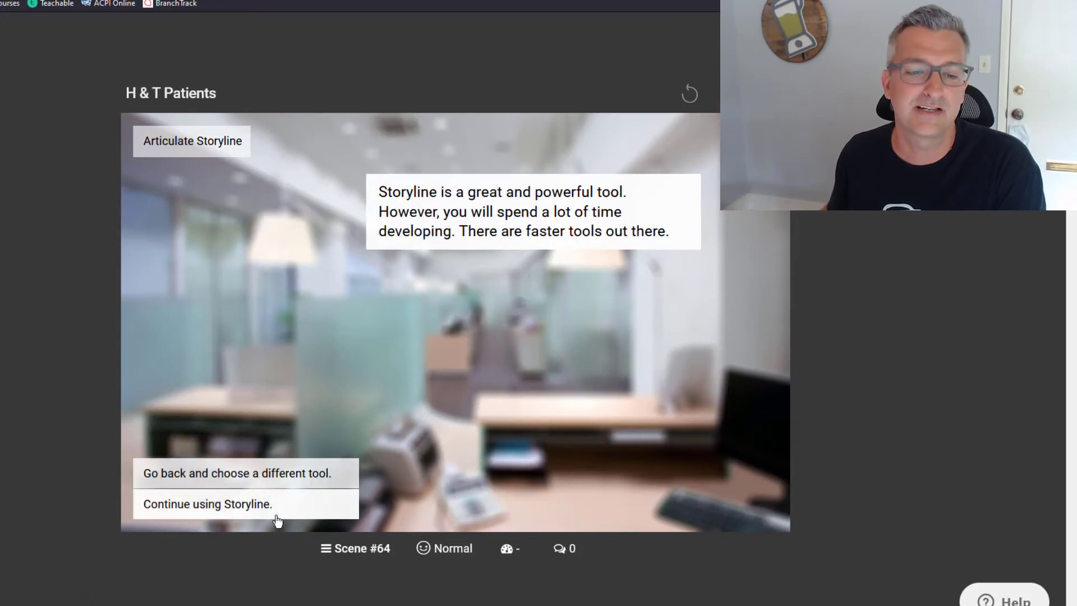
{"action": "left_click", "coordinate": [263, 474]}
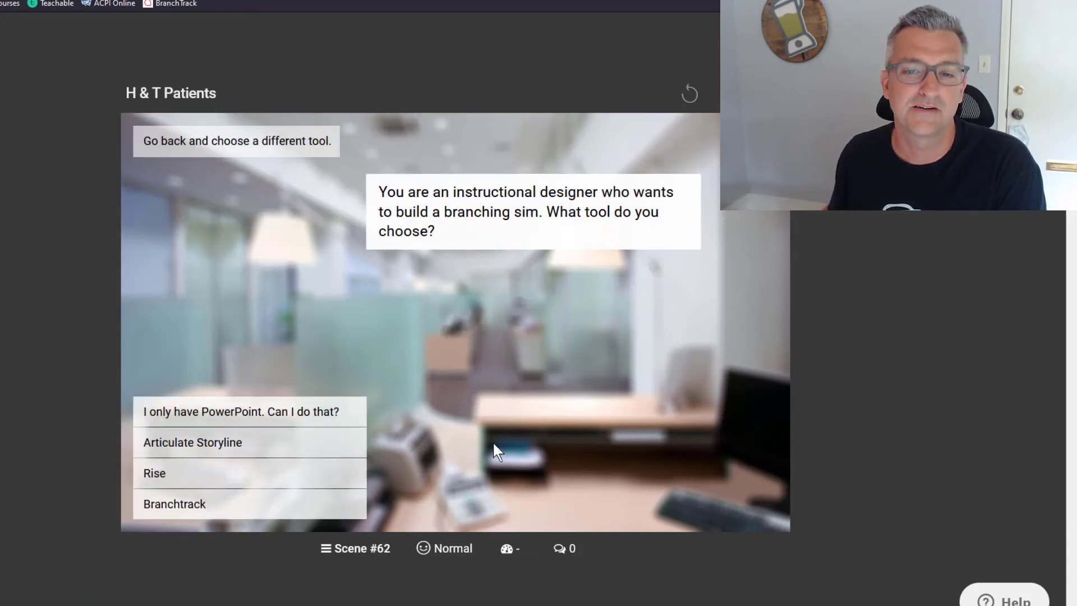
{"action": "left_click", "coordinate": [260, 508]}
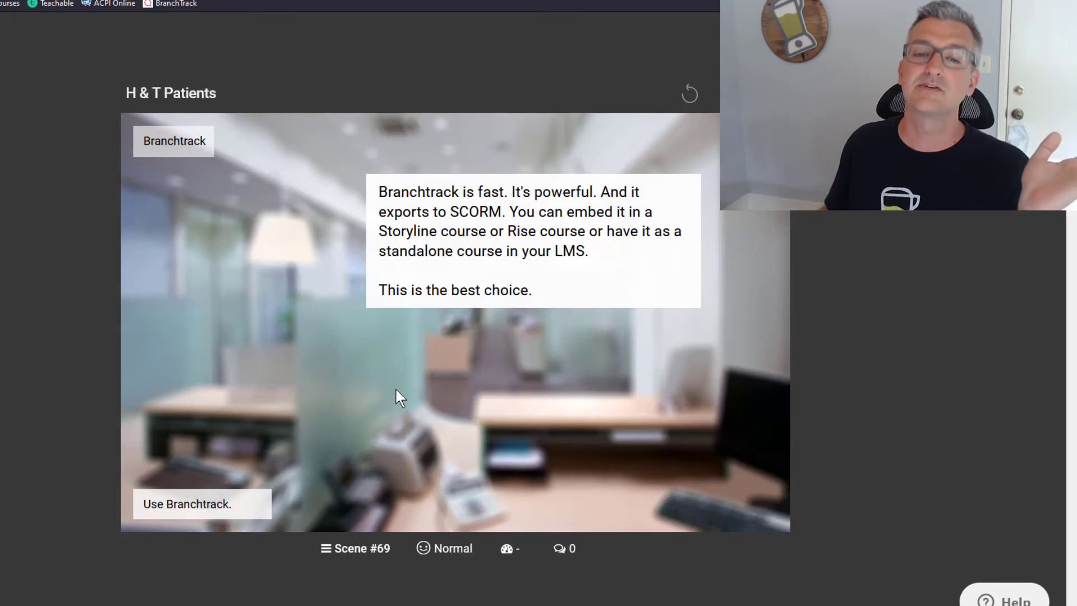
{"action": "left_click", "coordinate": [210, 512]}
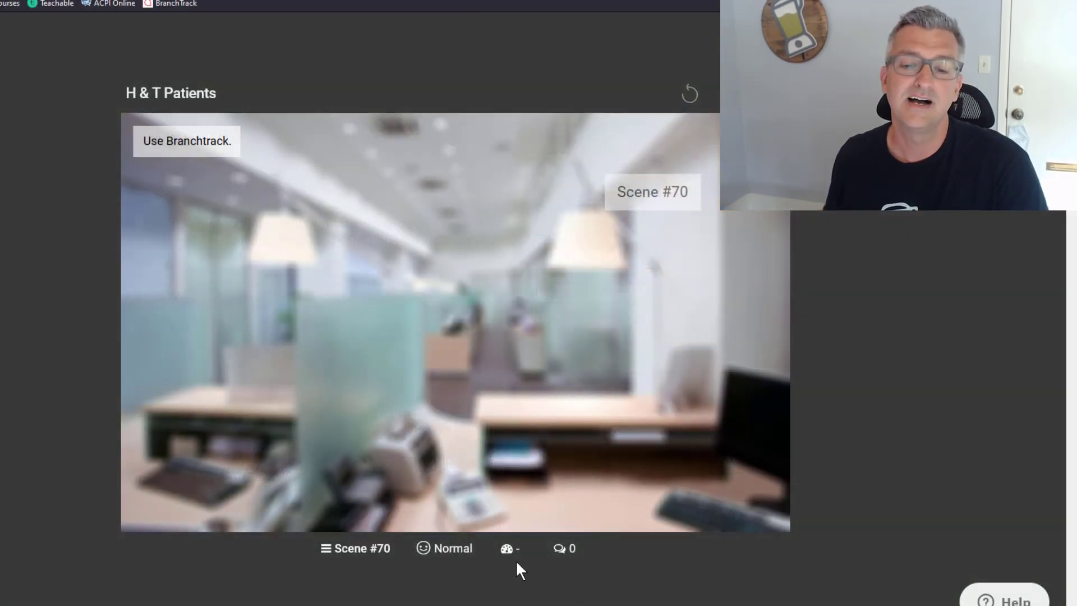
{"action": "left_click", "coordinate": [510, 551]}
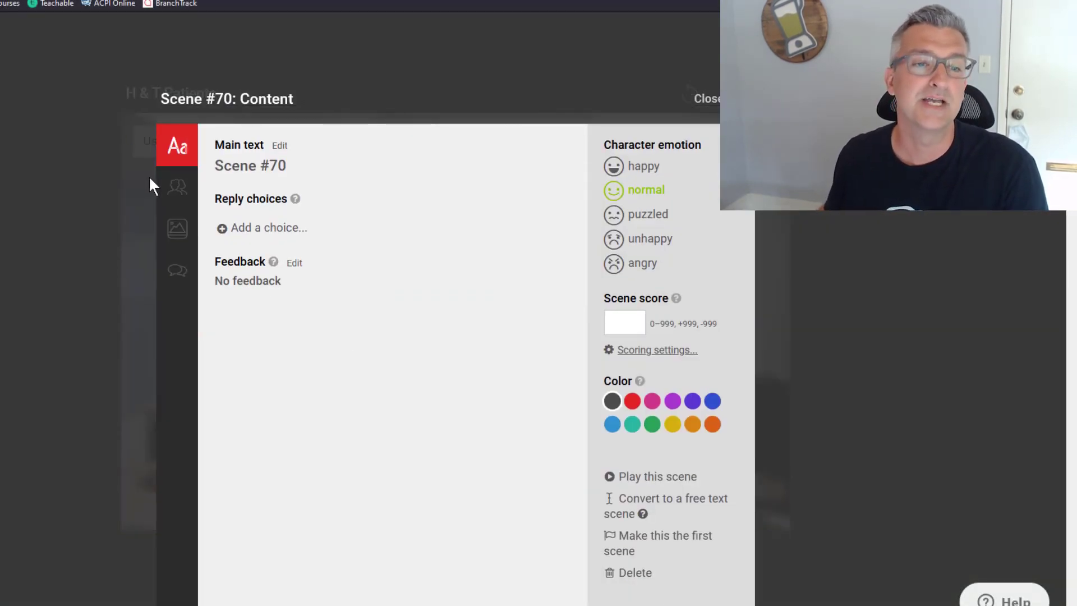
{"action": "left_click", "coordinate": [177, 192]}
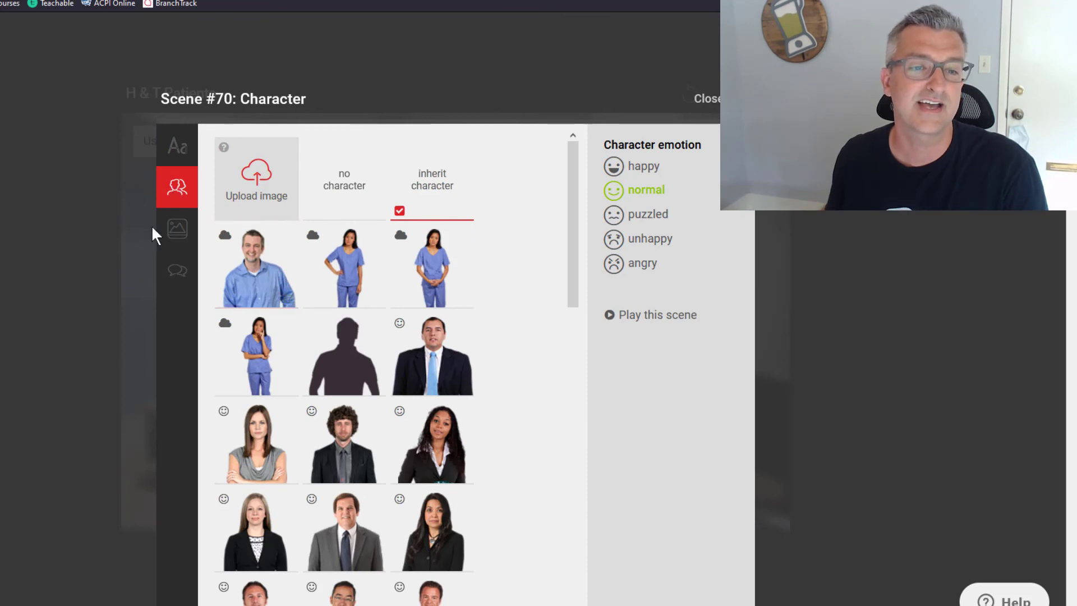
{"action": "left_click", "coordinate": [177, 229]}
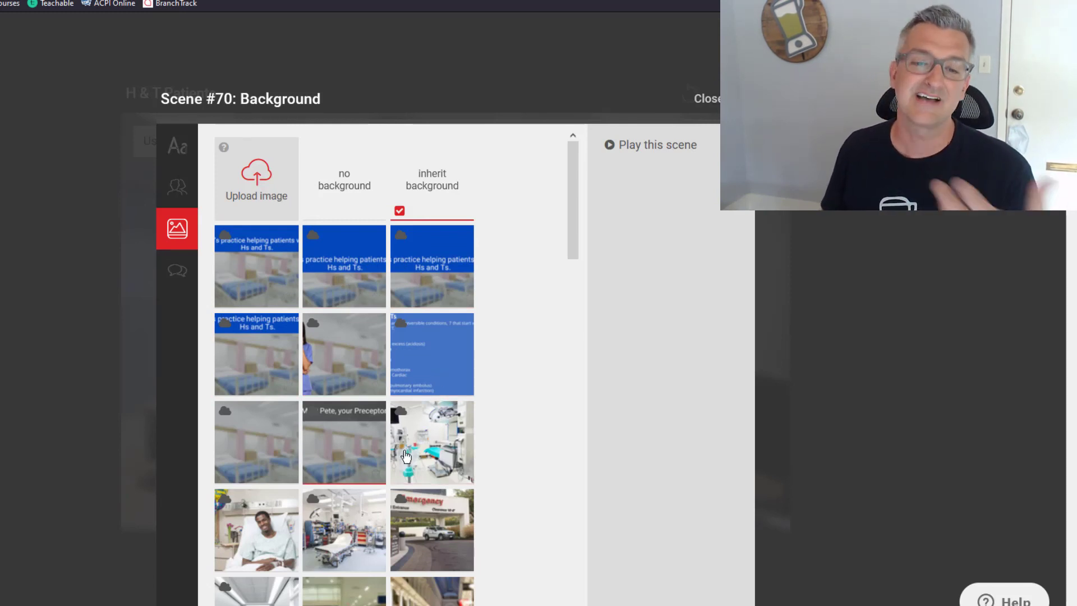
{"action": "left_click", "coordinate": [178, 270]}
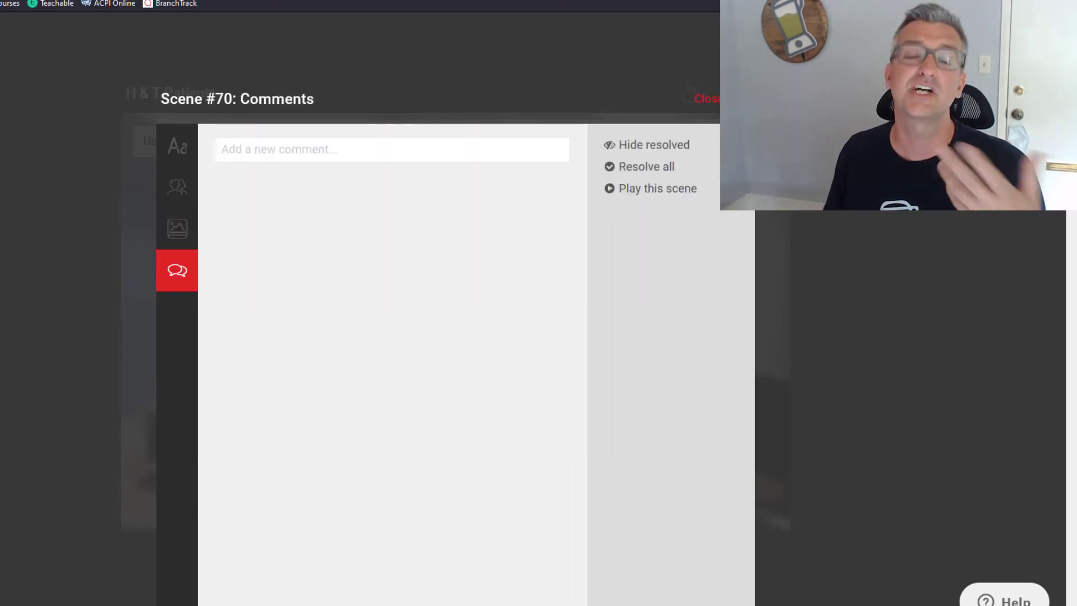
{"action": "left_click", "coordinate": [706, 99]}
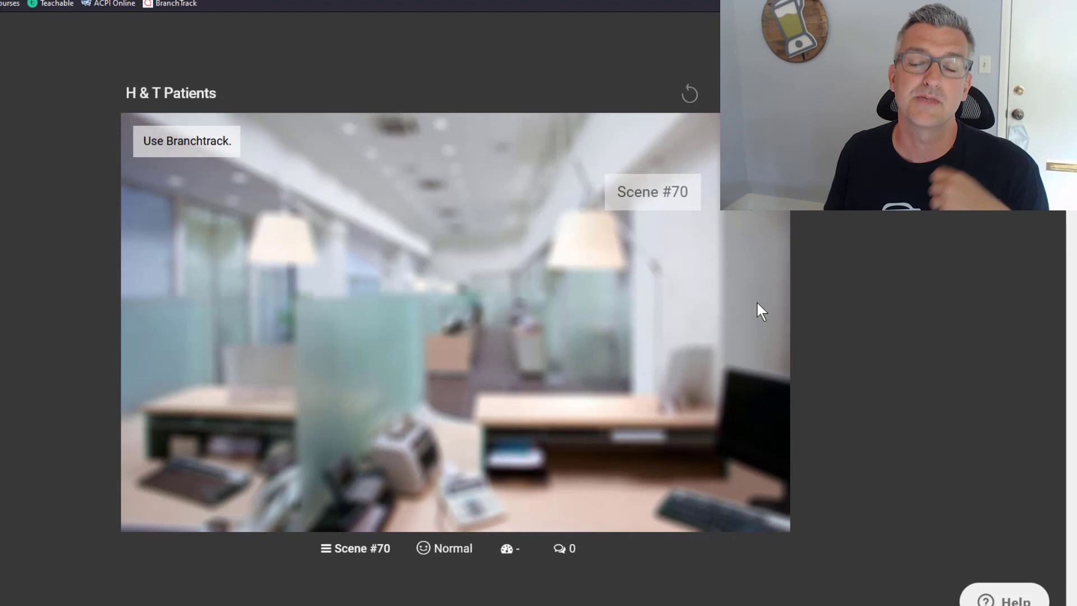